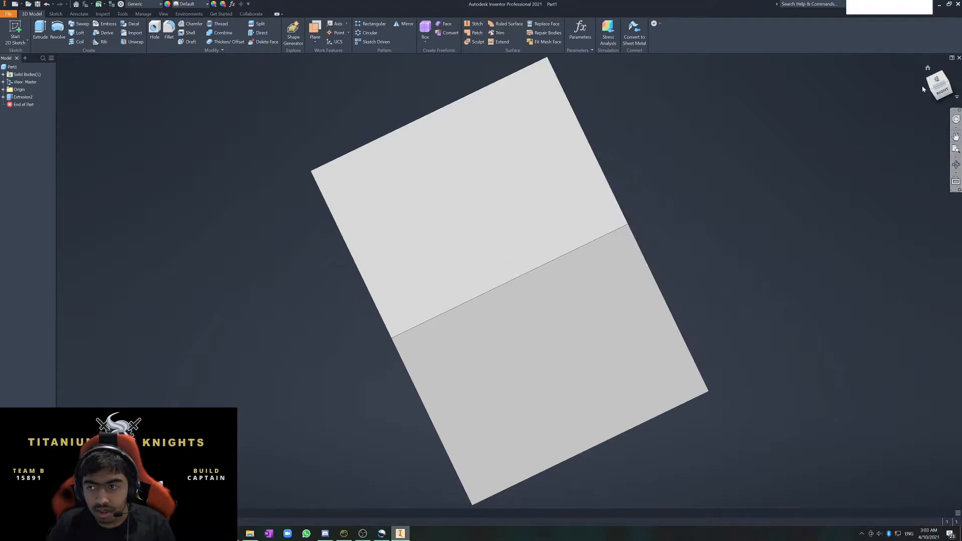
left_click(933, 90)
left_click_drag(932, 90, 942, 91)
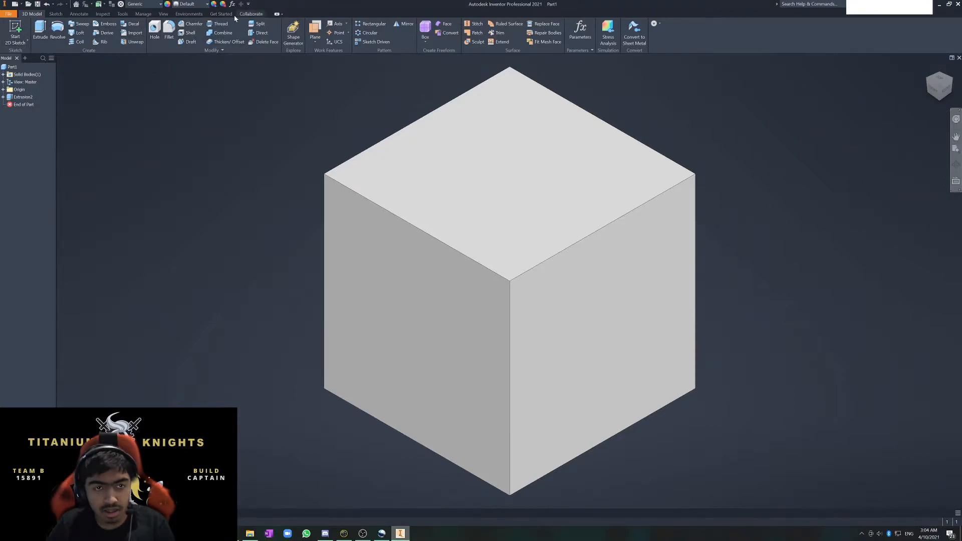
left_click(154, 31)
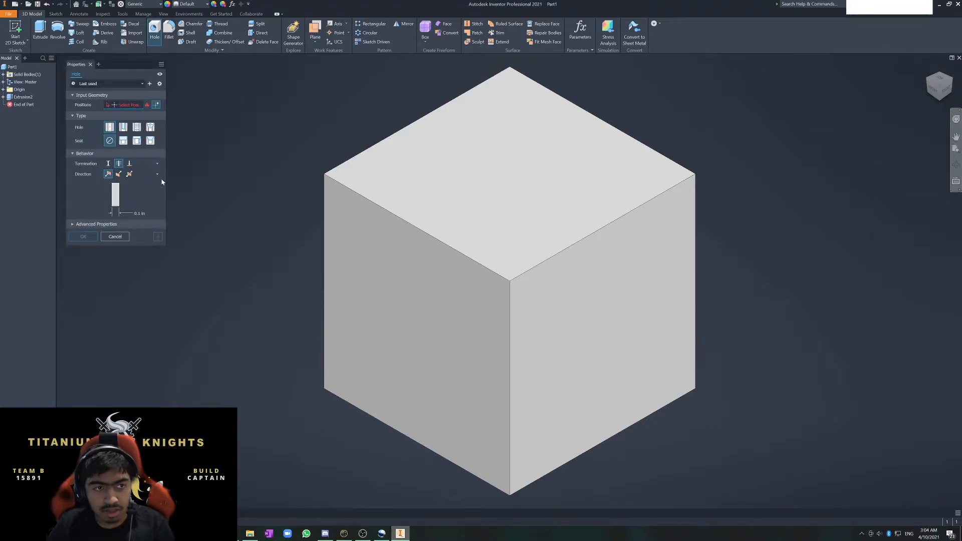
left_click_drag(112, 64, 181, 77)
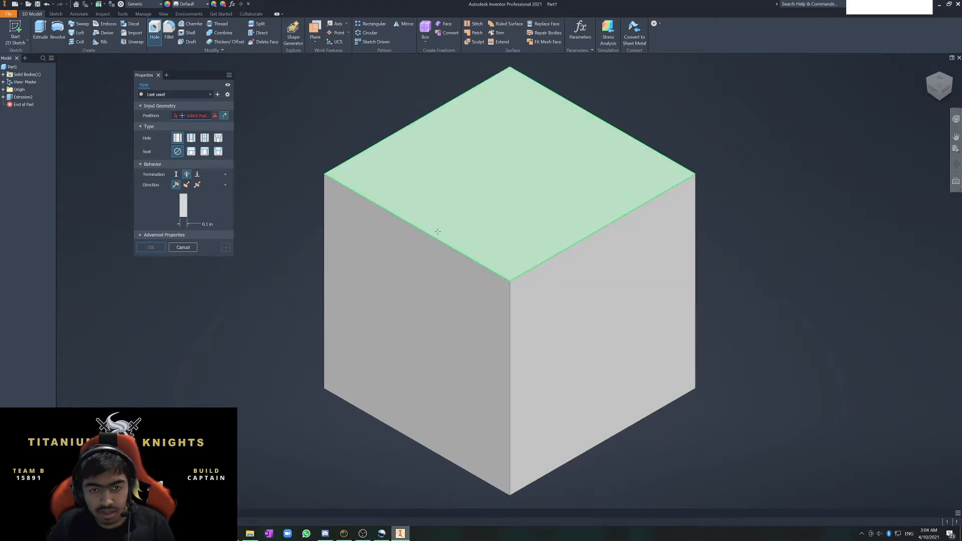
left_click(481, 171)
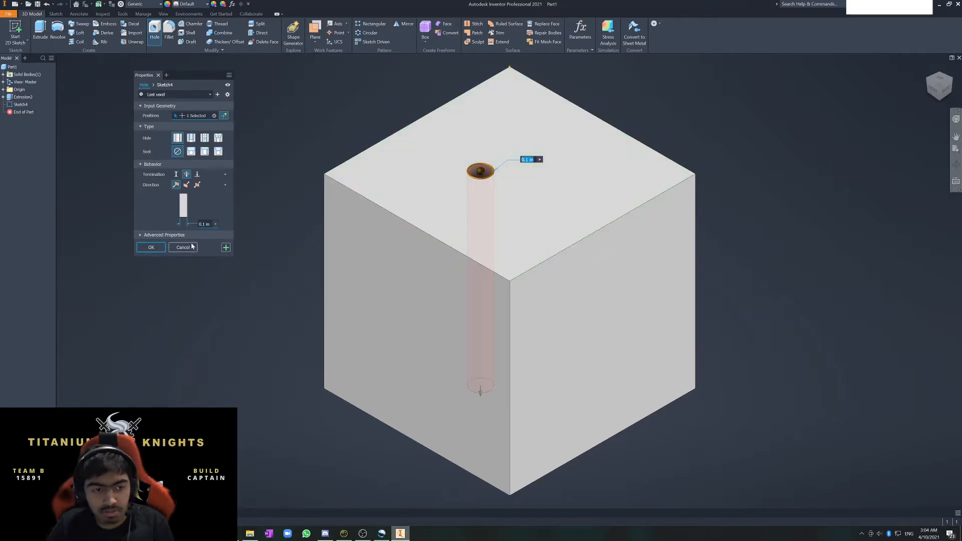
key("Escape")
Start a 2D sketch on the cube's top face and place a point near the face's centre.
left_click(22, 31)
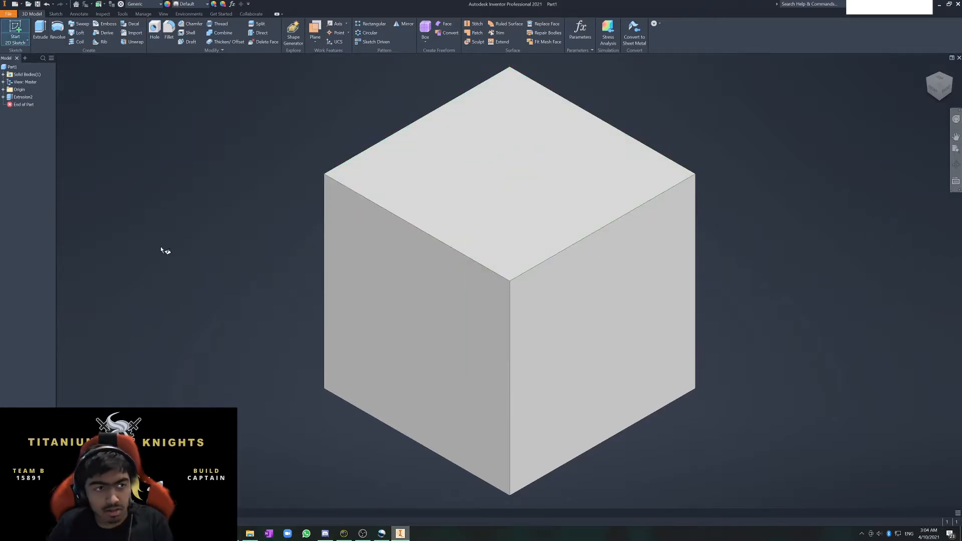
left_click(467, 133)
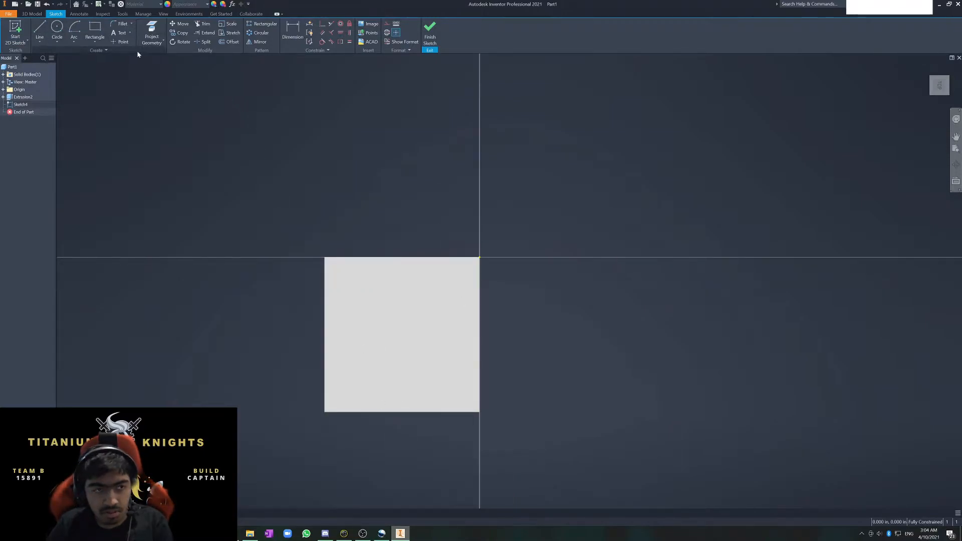
left_click(120, 42)
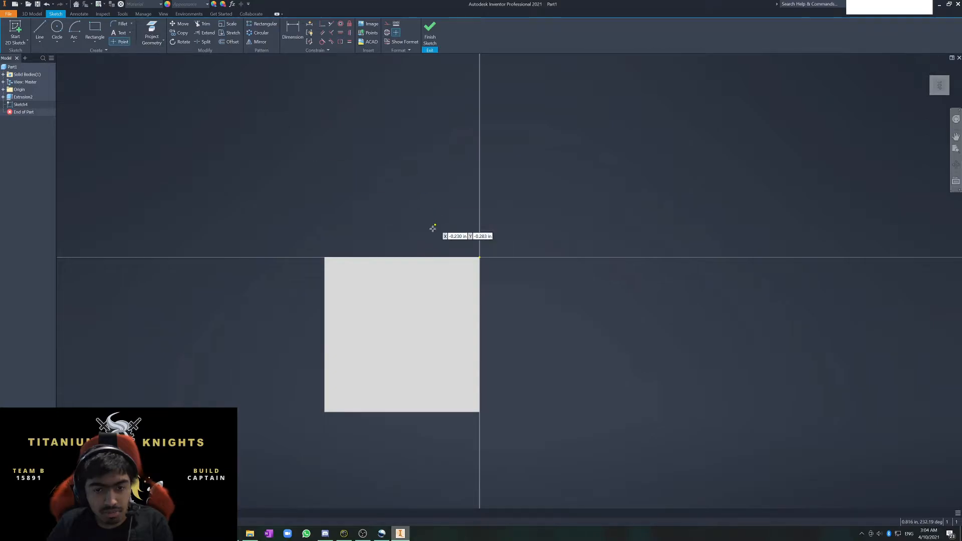
left_click(401, 333)
Dimension the sketch point 0.5 in from the lower edge of the square face and finish the sketch.
key("d")
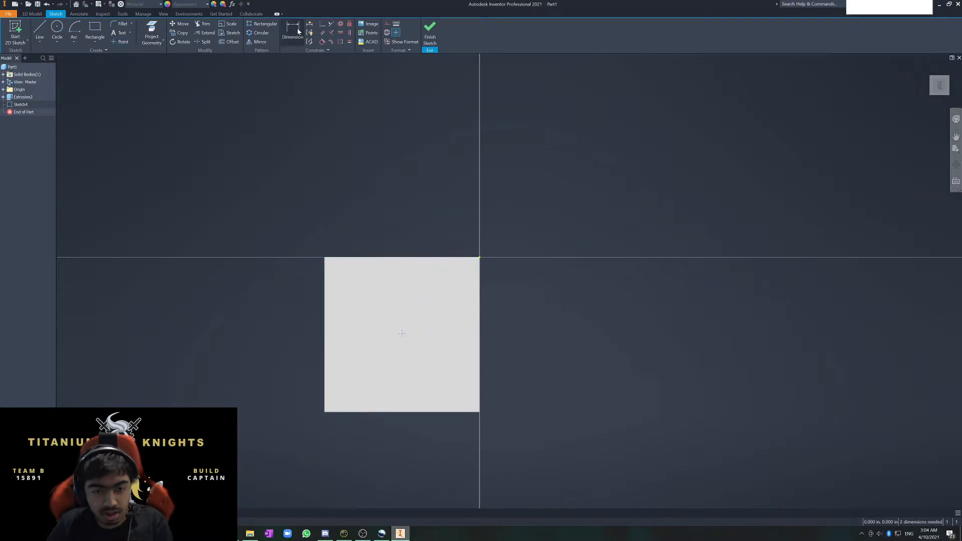
left_click(402, 333)
left_click(414, 412)
left_click(427, 356)
type("0")
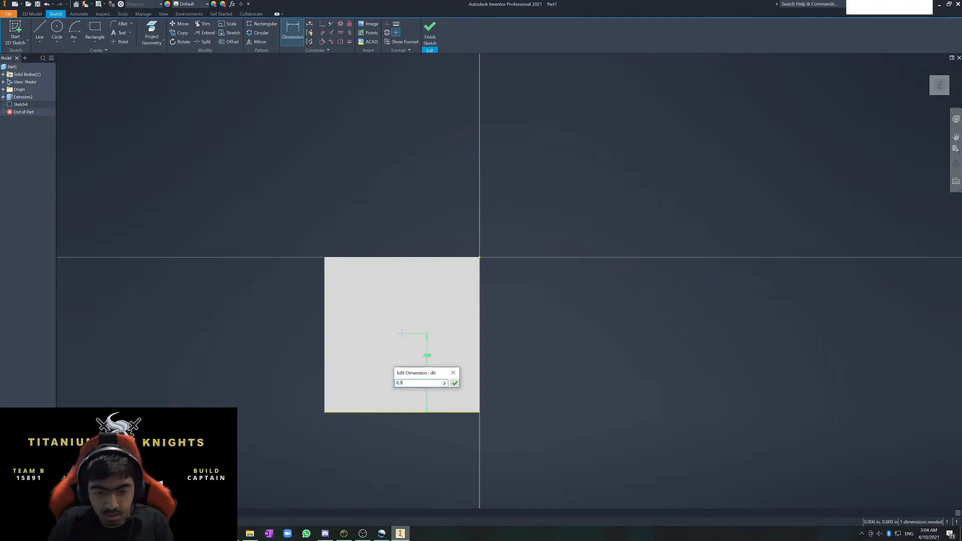
type(".5")
key("Return")
left_click(430, 31)
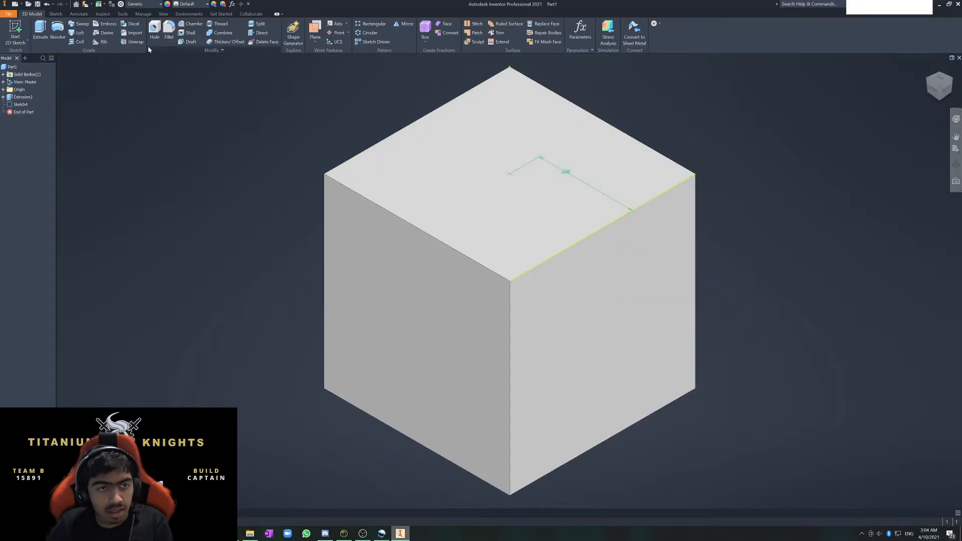
Start a hole at the sketch point, preview the clearance, tapped and taper tapped types, and return to the simple hole type.
left_click(154, 30)
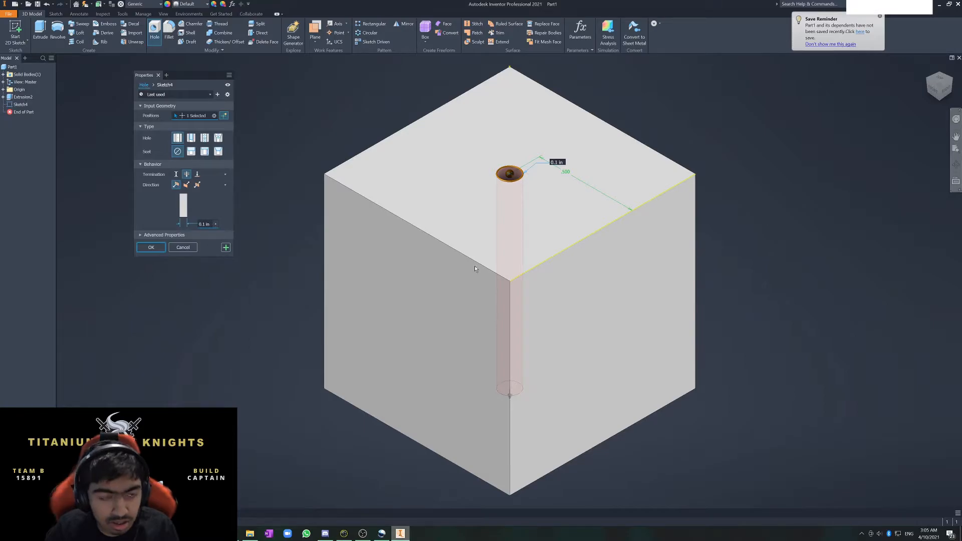
left_click(191, 138)
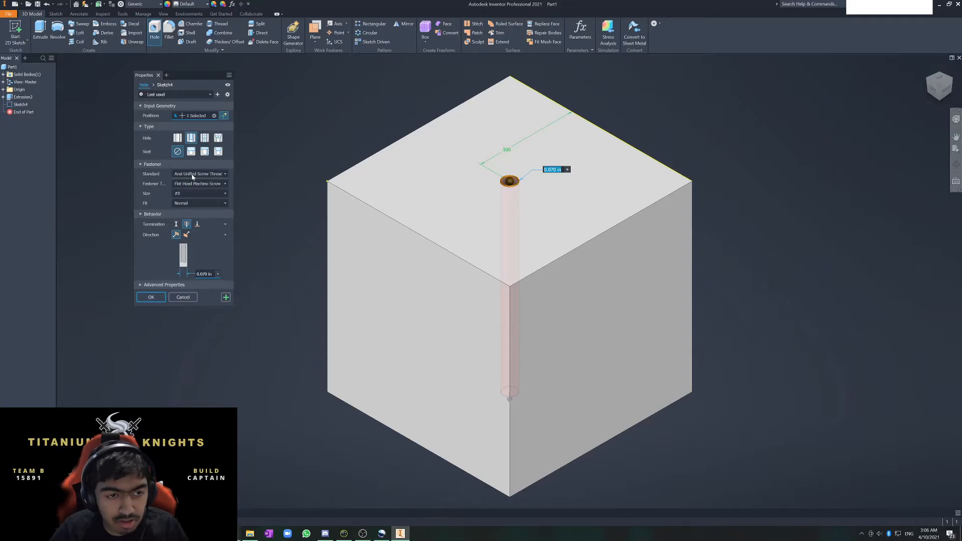
left_click(191, 194)
left_click(191, 197)
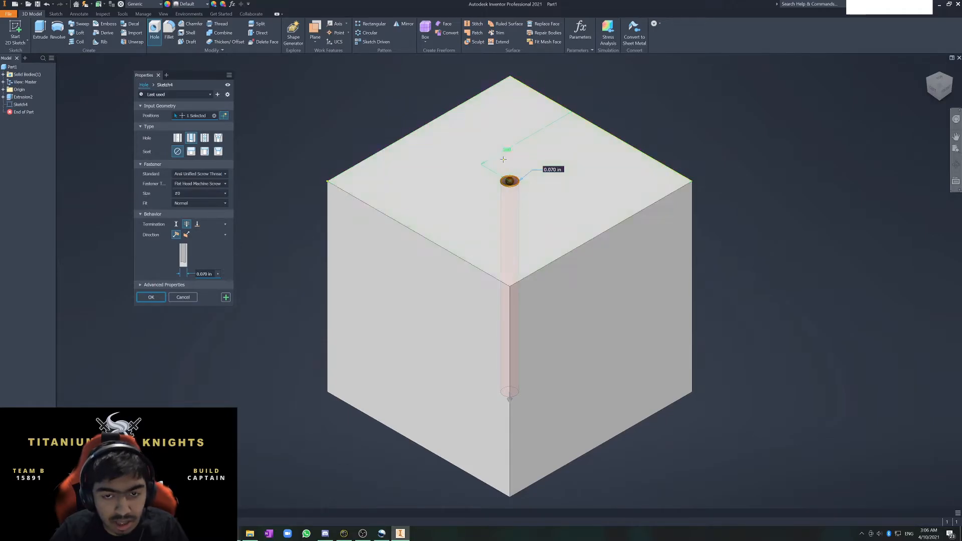
left_click(205, 138)
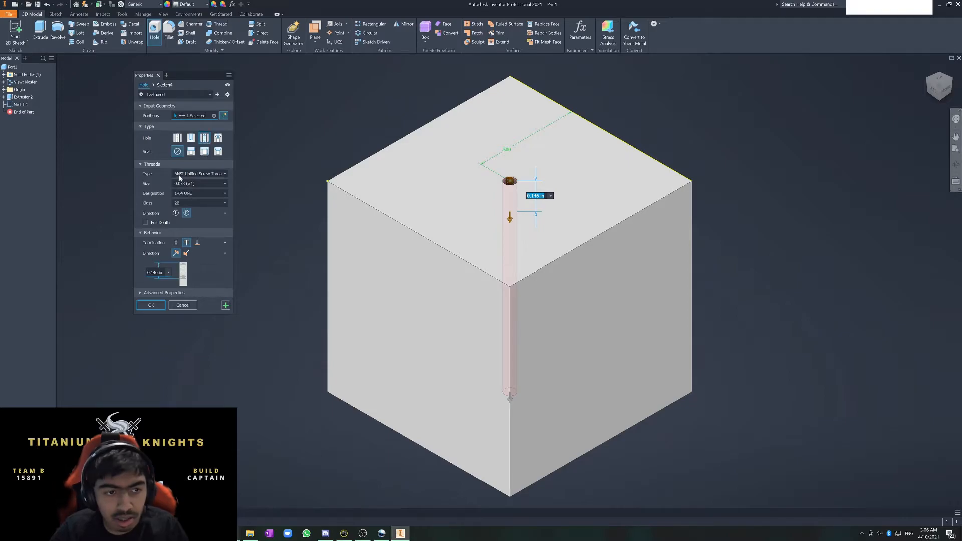
mouse_move(944, 94)
left_mouse_down()
mouse_move(913, 122)
mouse_move(943, 91)
left_mouse_up()
left_click(941, 90)
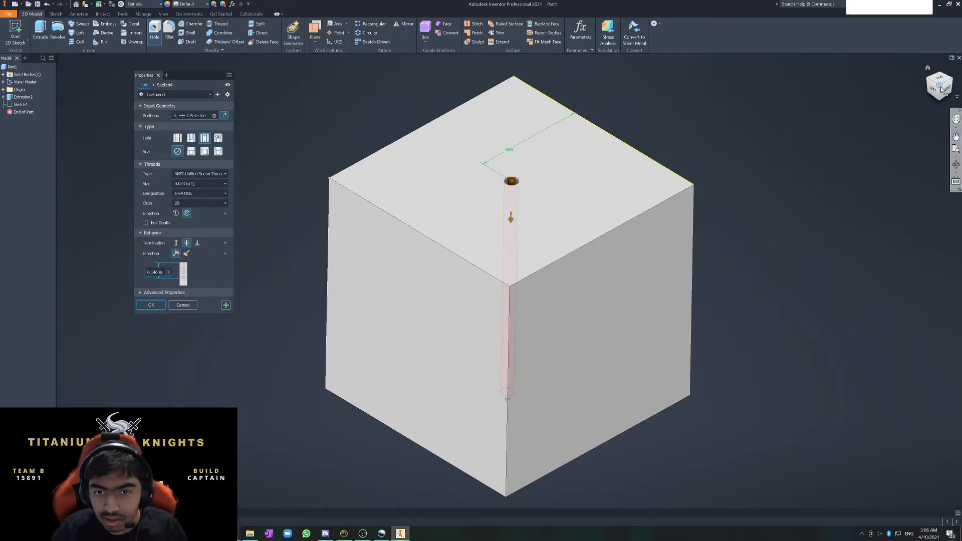
left_click(219, 138)
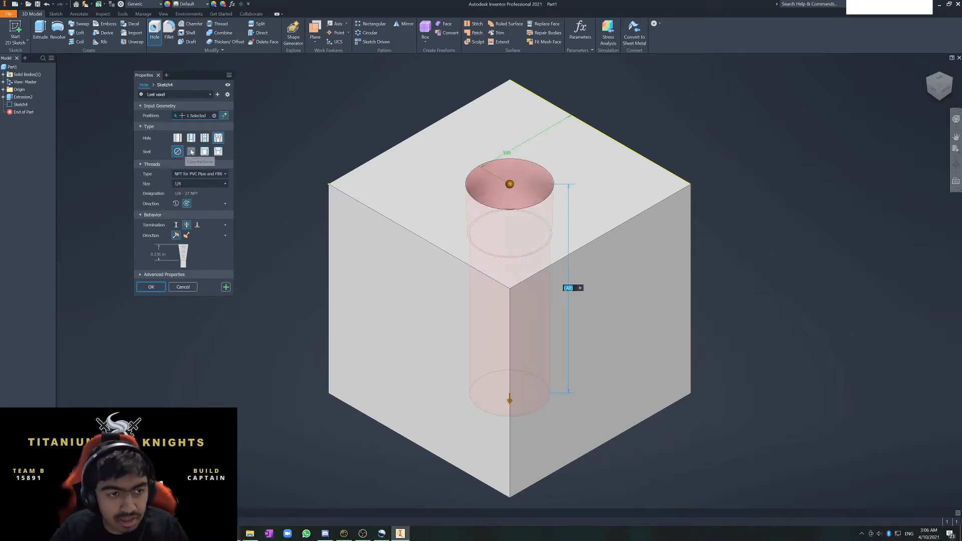
left_click(178, 137)
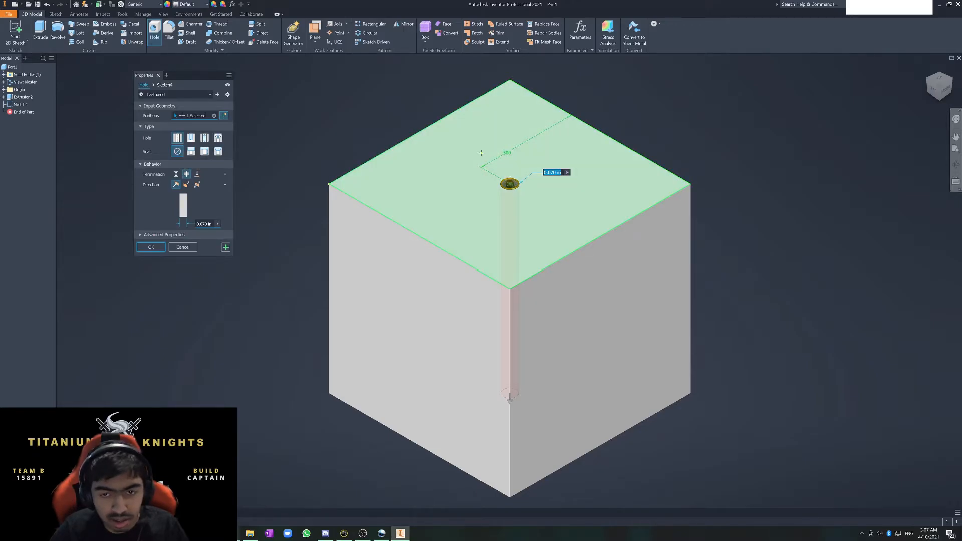
Compare the counterbore and spotface seats in the preview of the simple hole.
left_click(193, 156)
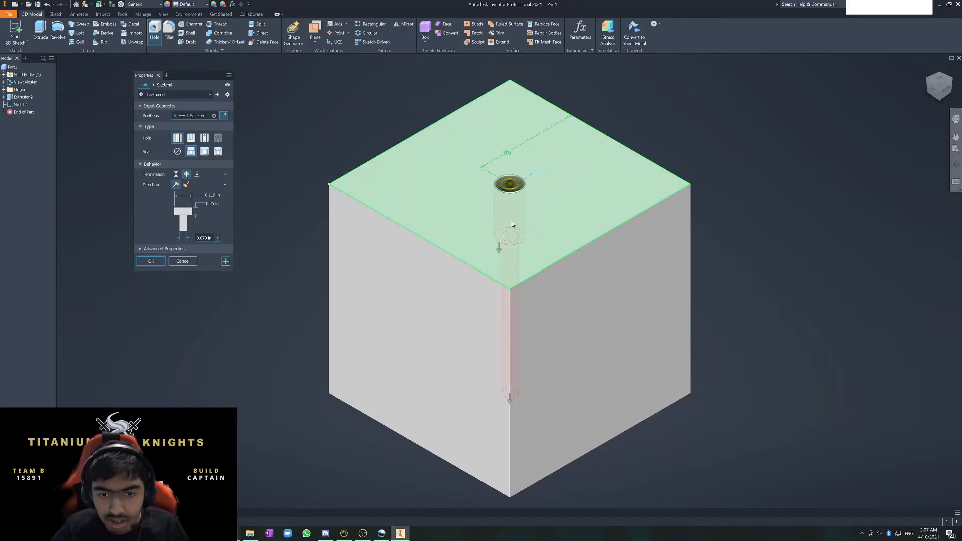
scroll(512, 224, "up", 3)
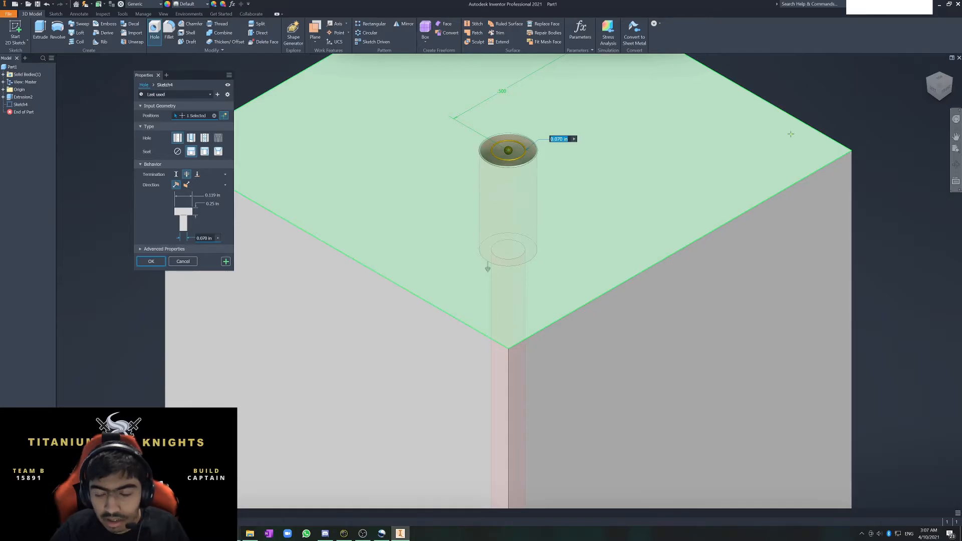
left_click(940, 85)
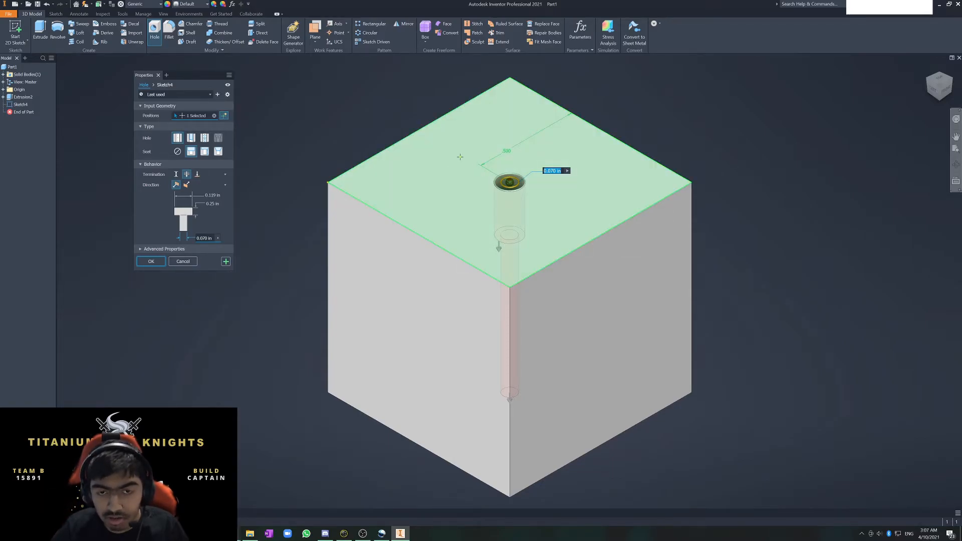
left_click(203, 153)
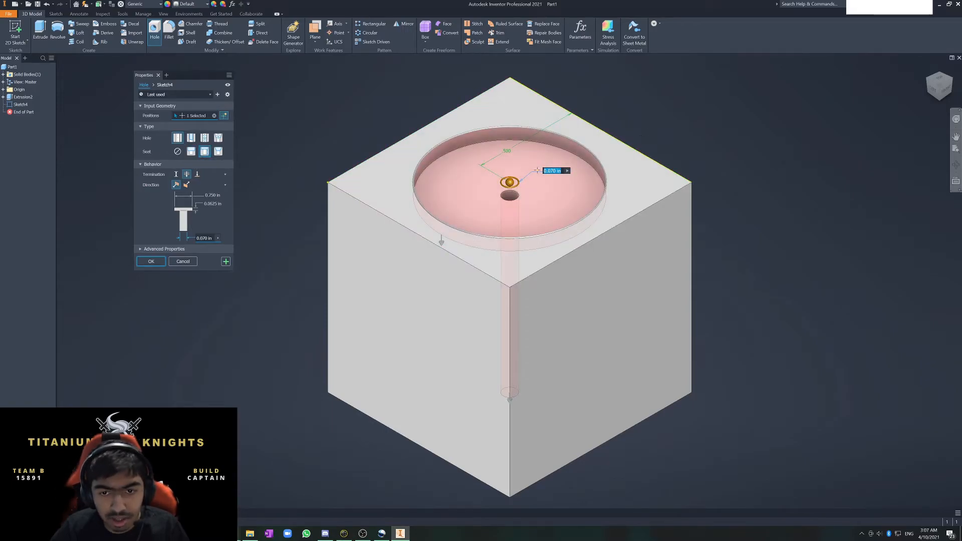
left_click(192, 155)
left_click(203, 151)
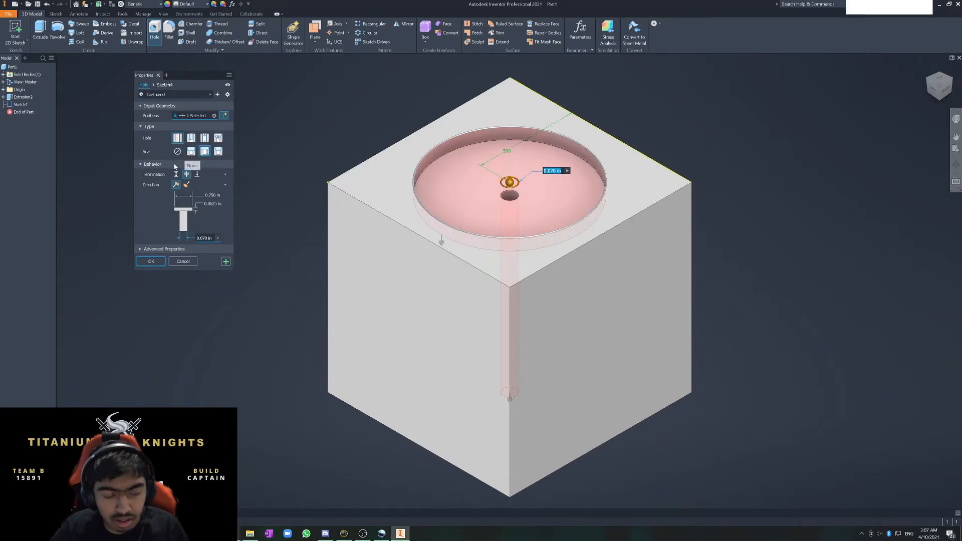
left_click(191, 151)
left_click(204, 153)
left_click(191, 152)
left_click(205, 152)
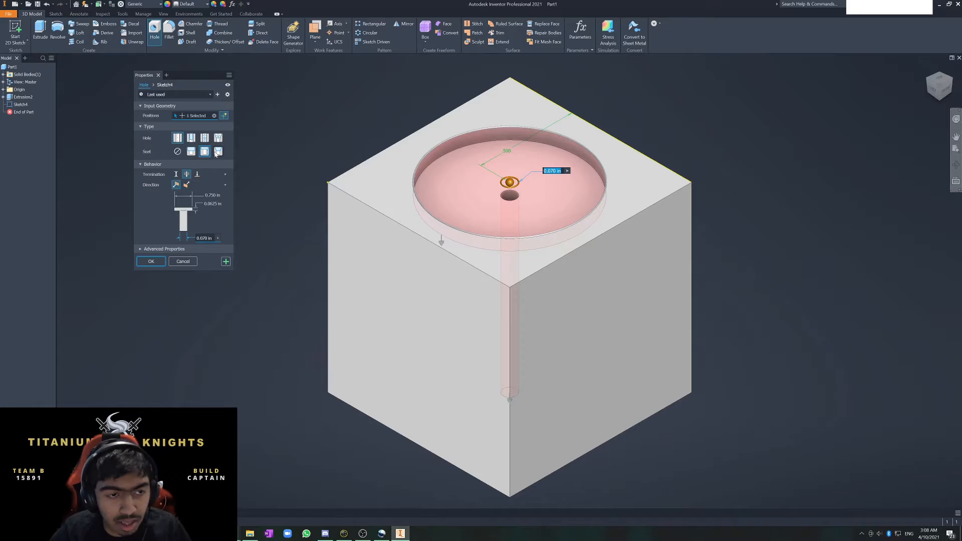
Set the hole's seat to countersink and examine the conical recess in the preview.
left_click(217, 152)
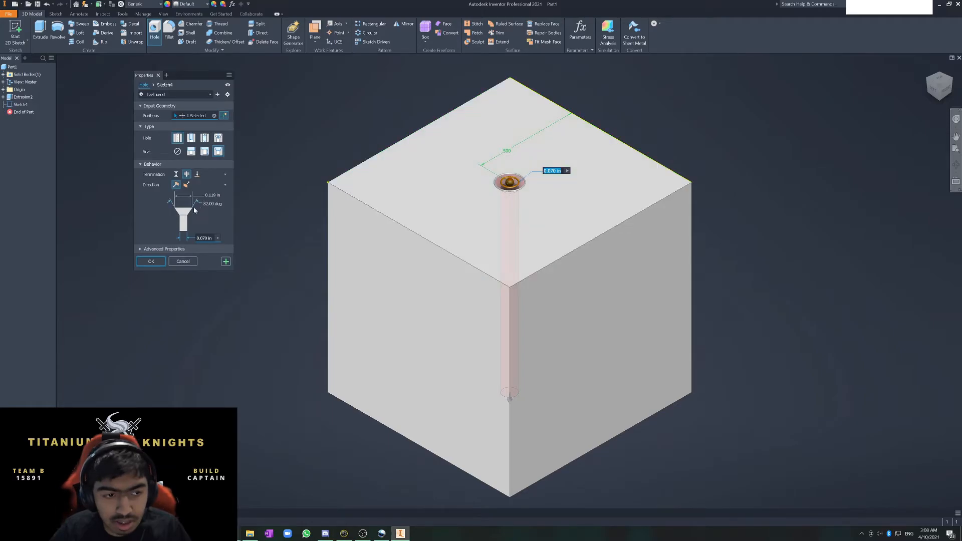
scroll(522, 177, "down", 3)
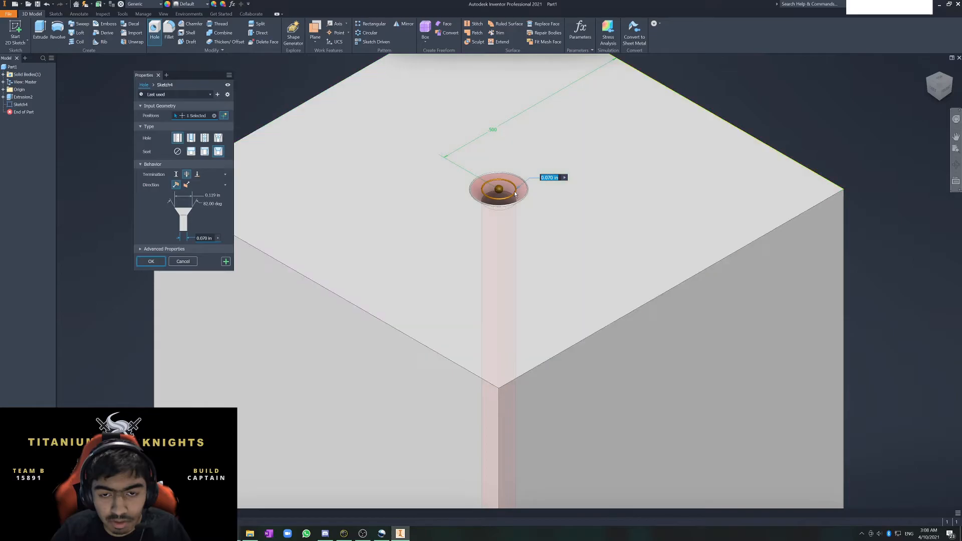
scroll(503, 208, "down", 4)
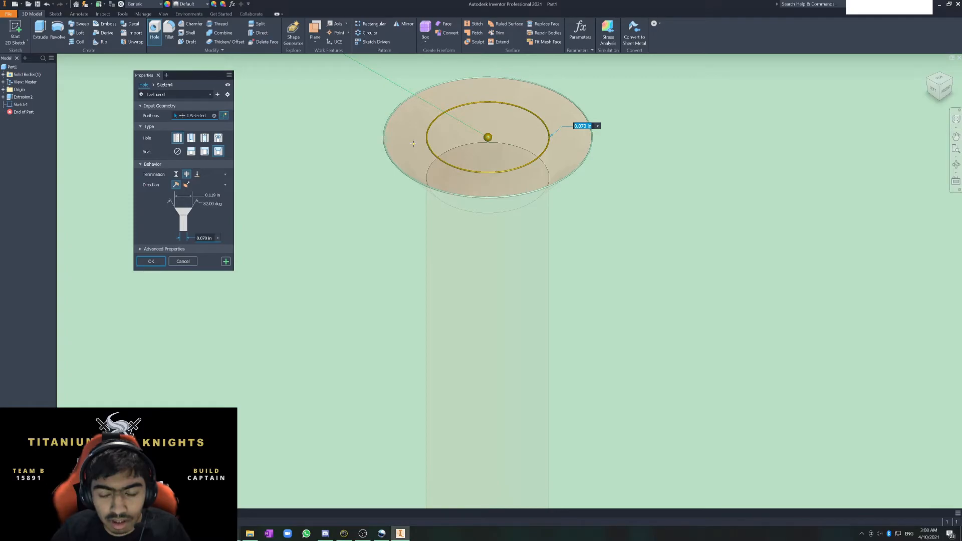
scroll(517, 213, "up", 5)
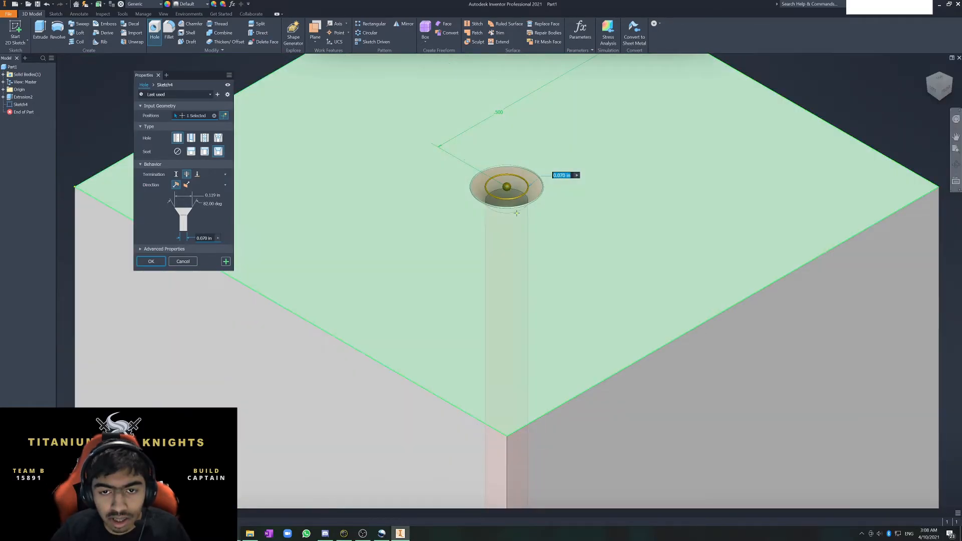
scroll(517, 213, "up", 2)
scroll(538, 206, "up", 2)
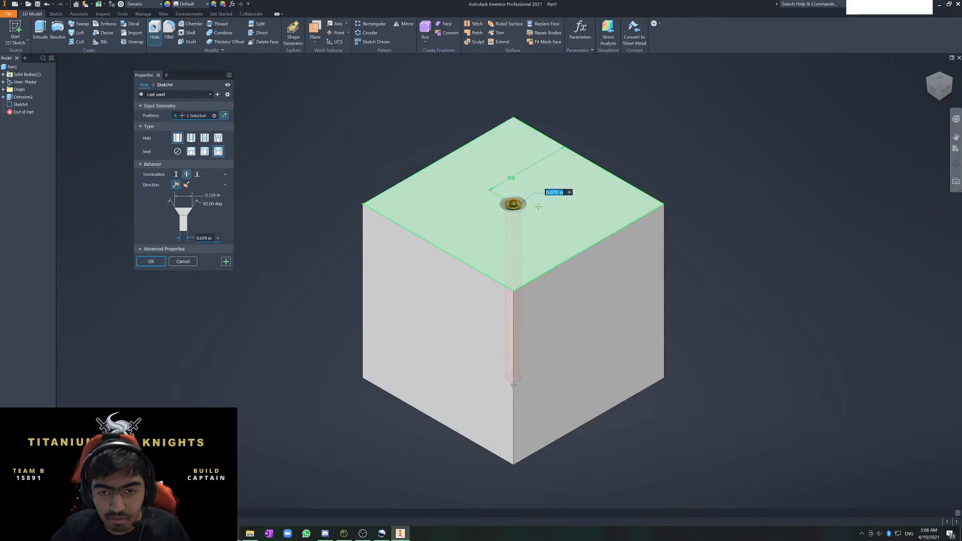
scroll(521, 205, "down", 3)
scroll(506, 205, "up", 3)
scroll(502, 205, "down", 3)
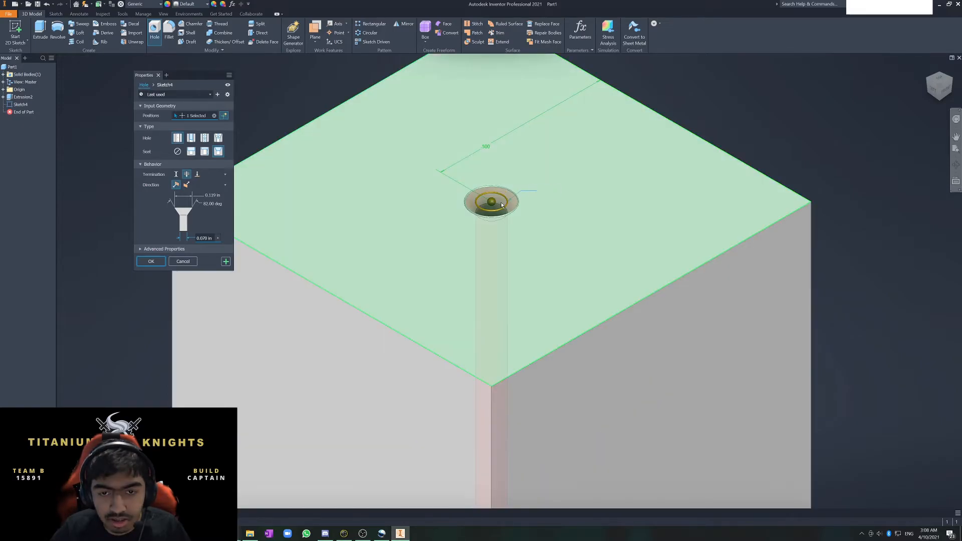
scroll(502, 205, "down", 2)
scroll(501, 204, "up", 4)
scroll(499, 201, "up", 1)
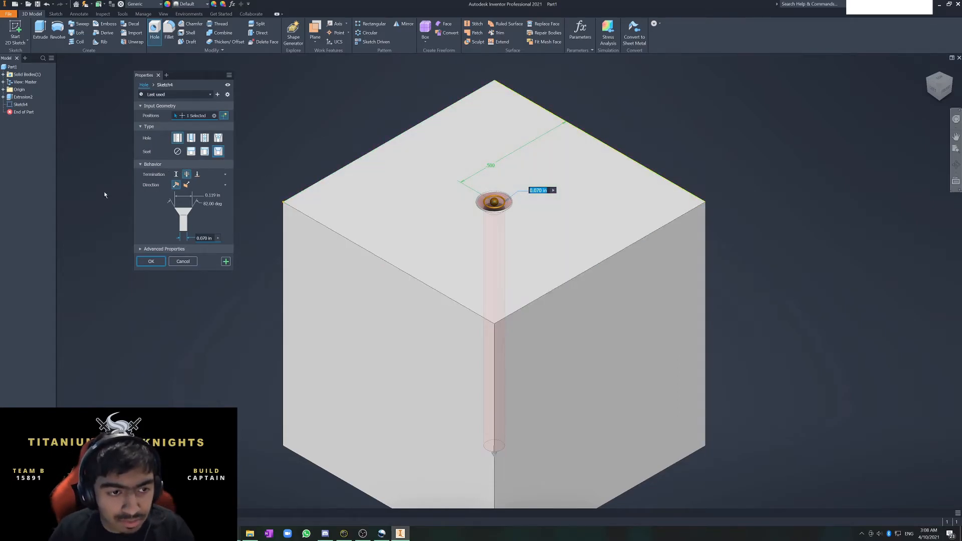
Compare the counterbore, spotface and countersink seats once more, ending on the countersink.
left_click(191, 151)
left_click(204, 151)
left_click(218, 152)
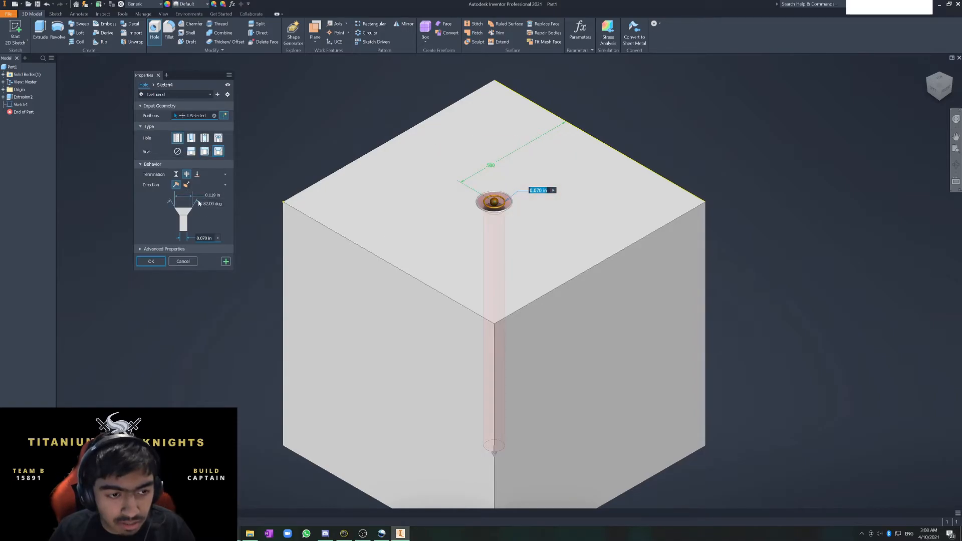
left_click(191, 152)
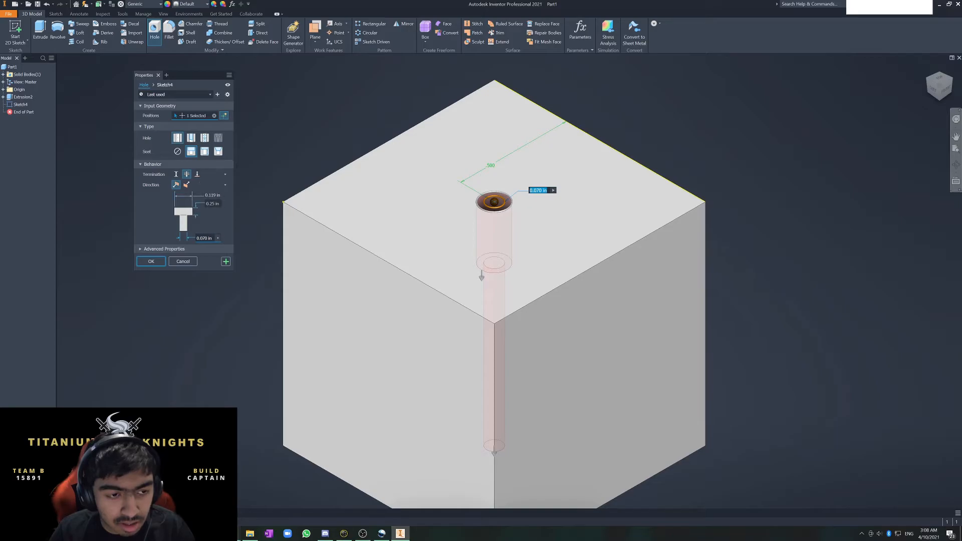
left_click(205, 151)
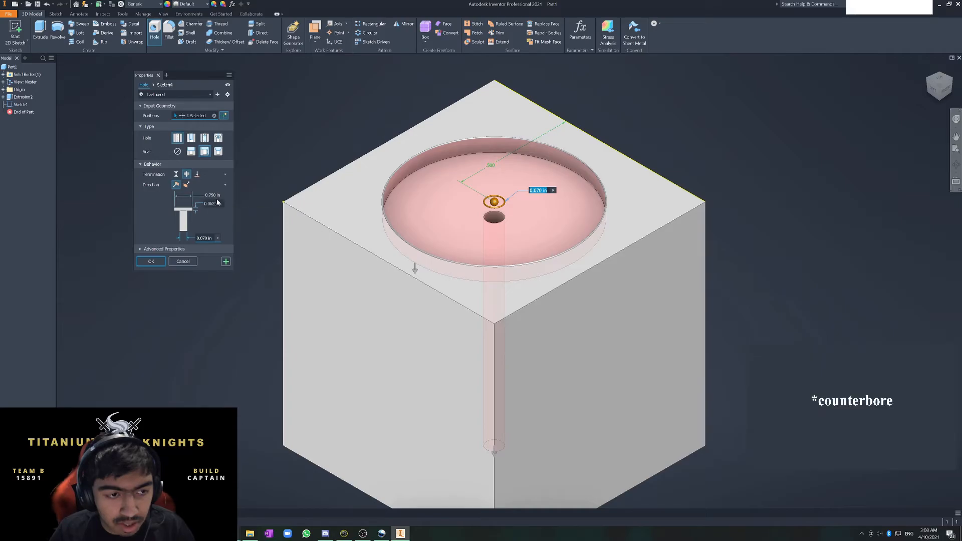
left_click(218, 151)
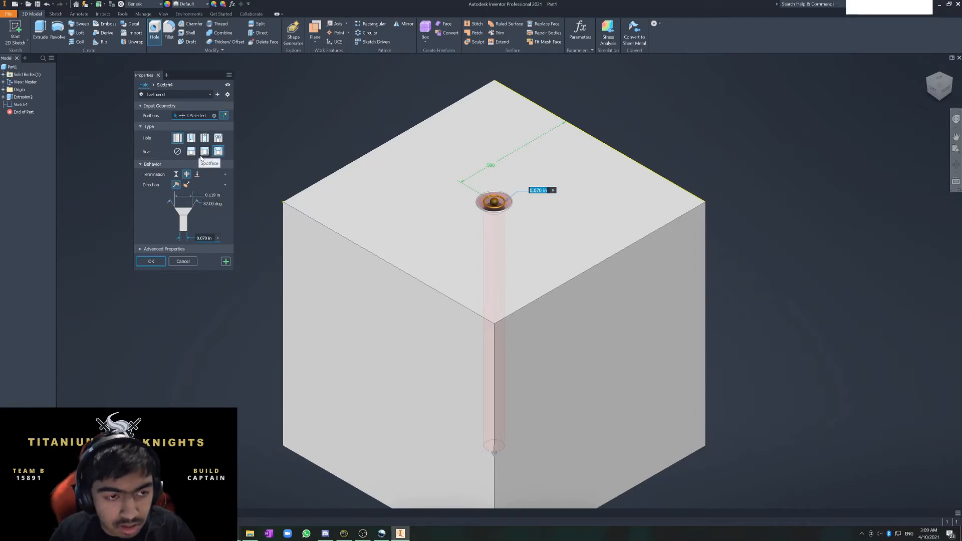
Switch the hole's termination to Distance, try the To termination up to the cube's bottom face, and return to Distance.
left_click(176, 174)
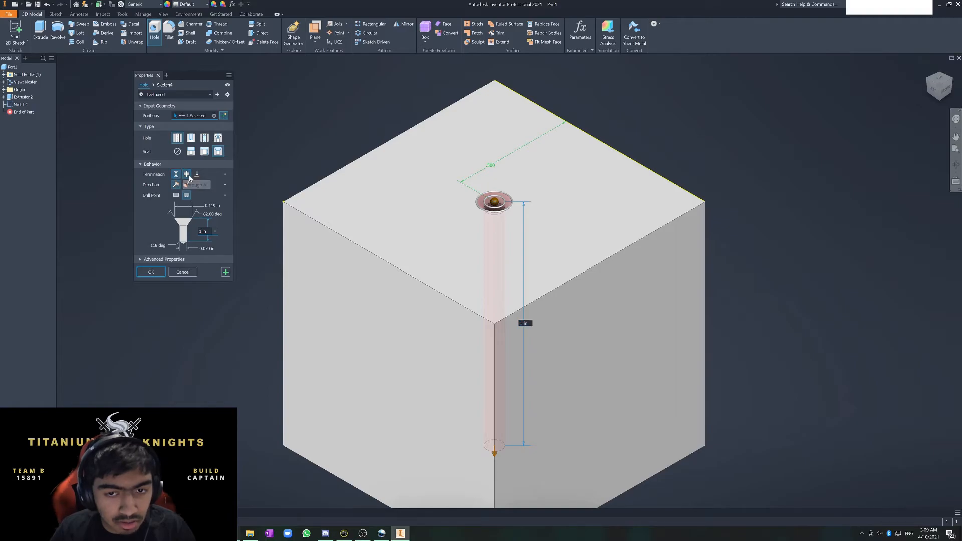
left_click(197, 175)
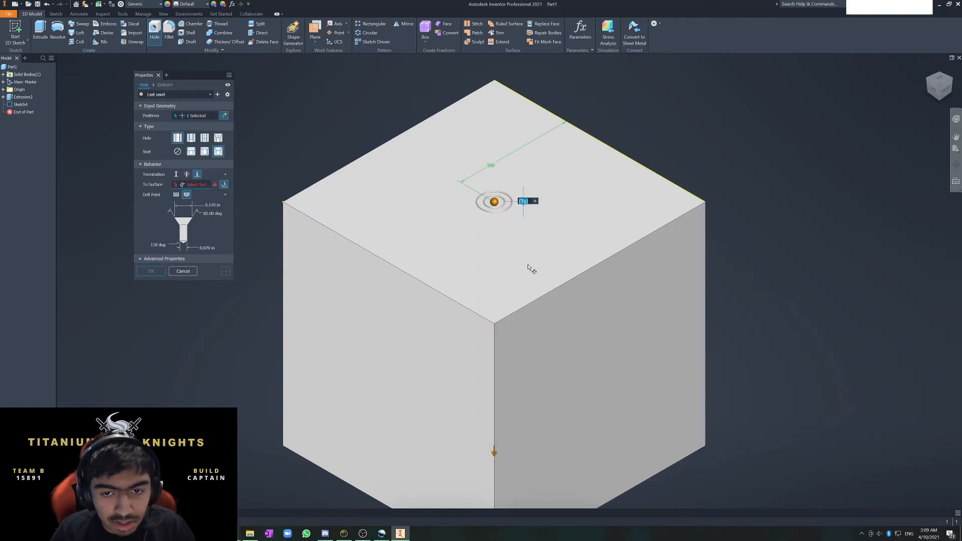
left_click(582, 464)
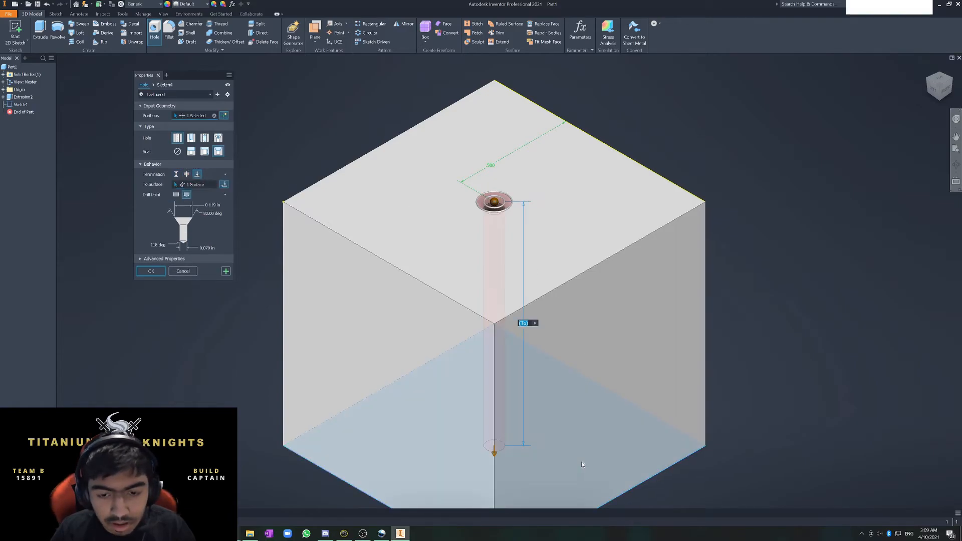
left_click(176, 174)
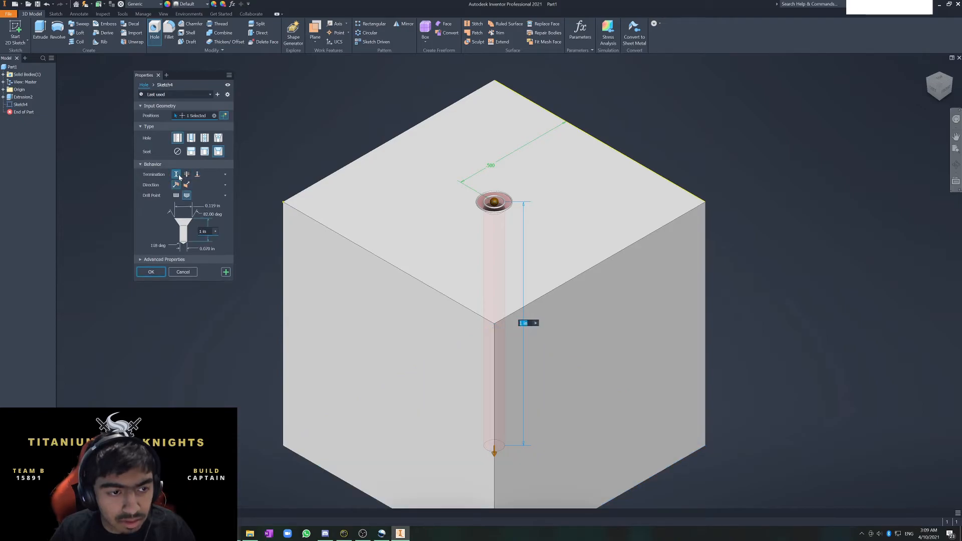
Compare the flipped and default hole directions in the preview, ending on the default direction into the cube.
left_click(186, 186)
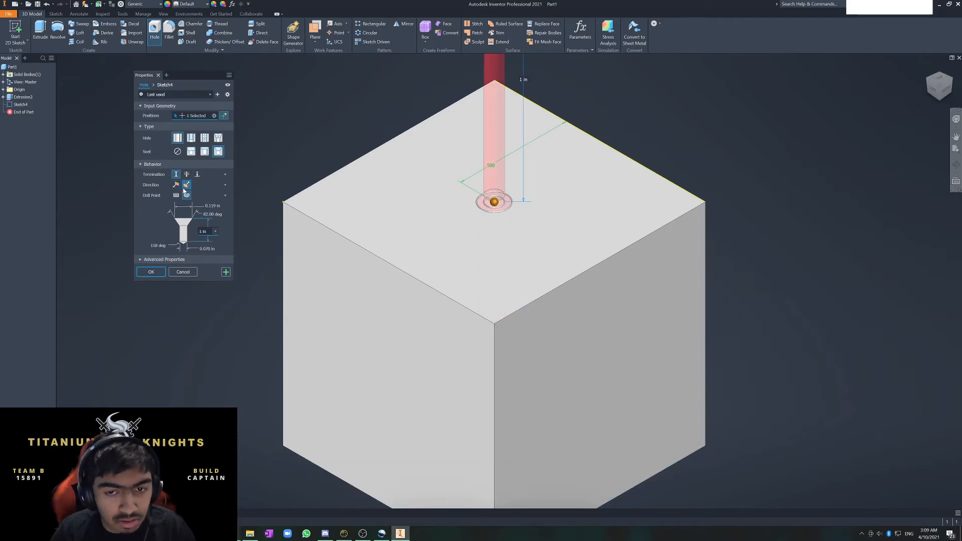
left_click(176, 185)
left_click(187, 185)
left_click(177, 185)
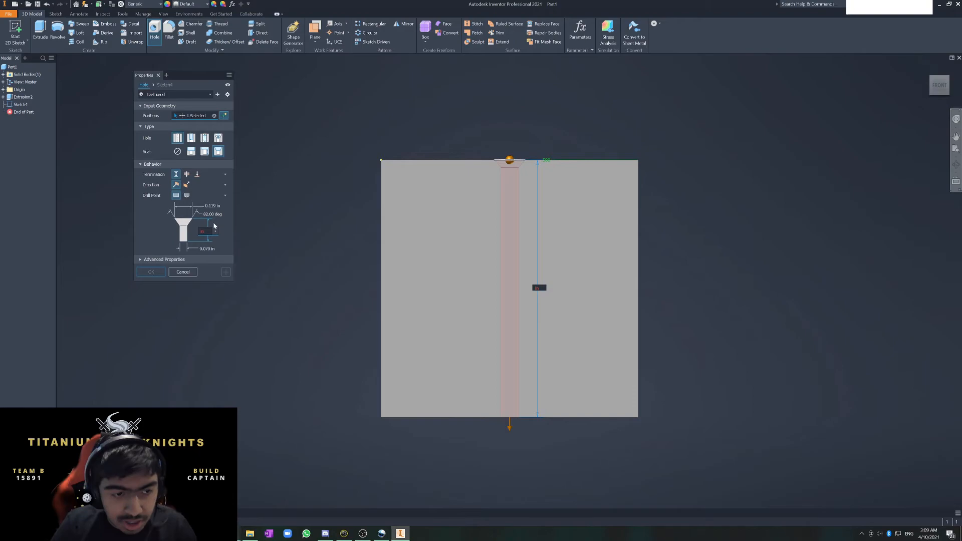
Set the hole depth to 0.5 in and compare the angled and flat drill points up close, ending on flat.
type("0.5")
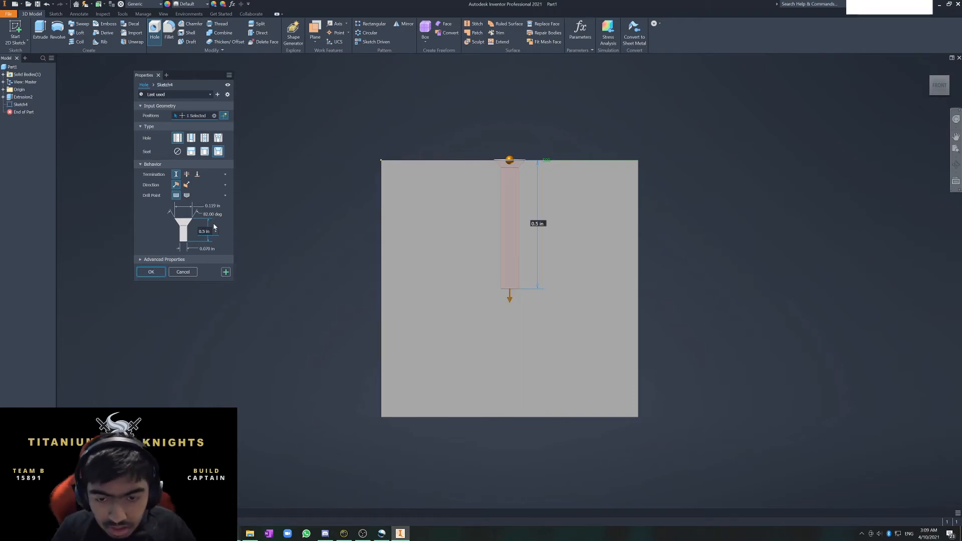
left_click(186, 196)
scroll(507, 296, "down", 3)
scroll(507, 295, "up", 6)
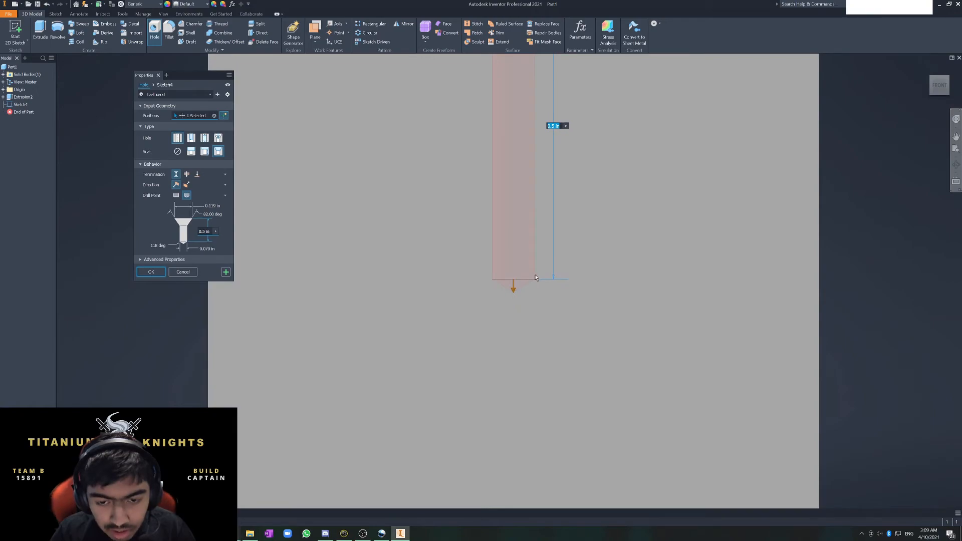
scroll(534, 275, "up", 2)
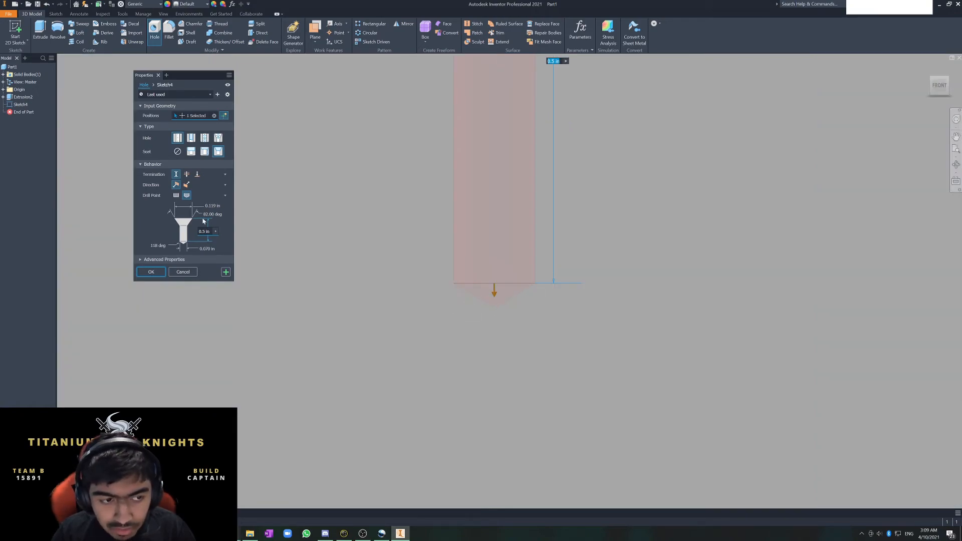
left_click(176, 196)
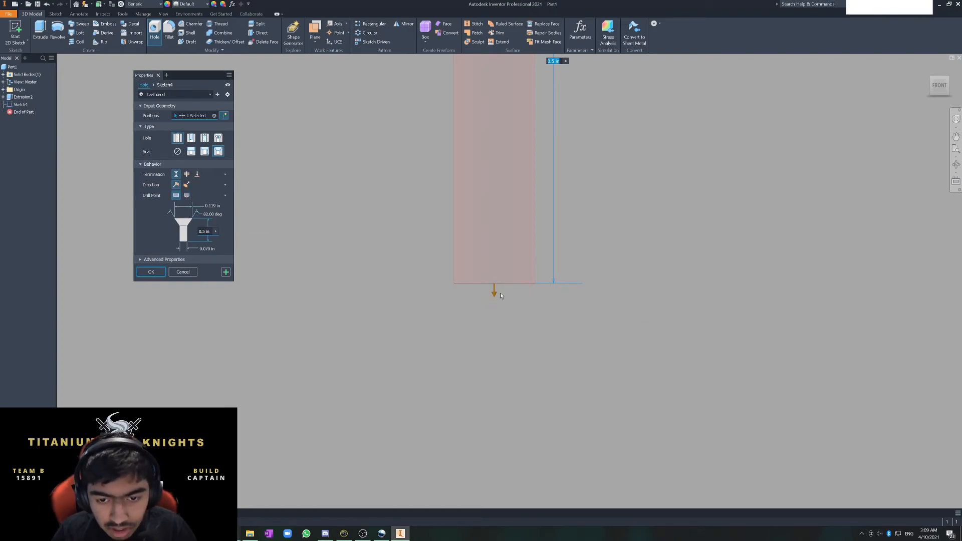
scroll(475, 355, "down", 6)
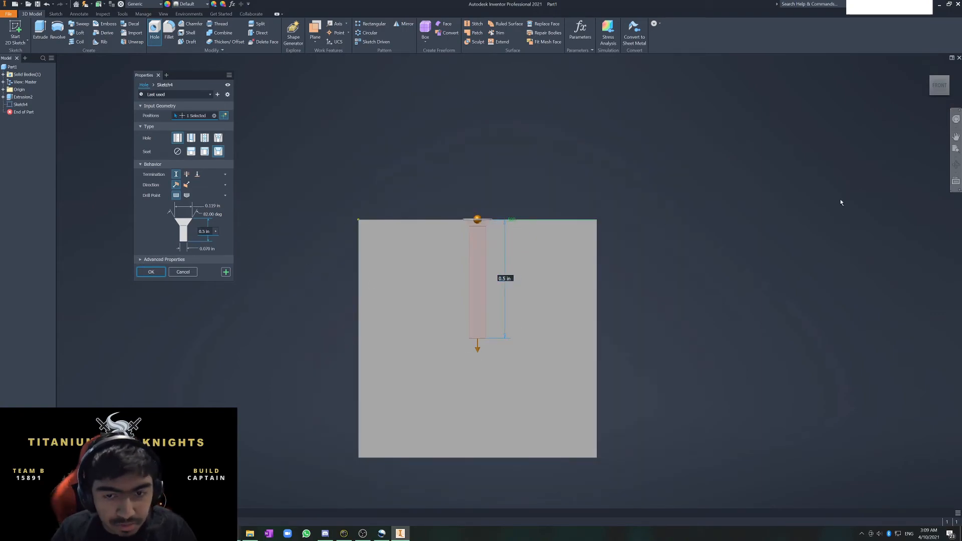
Preview the counterbore seat on the 0.5 in deep hole and return to the countersink seat.
left_click(929, 76)
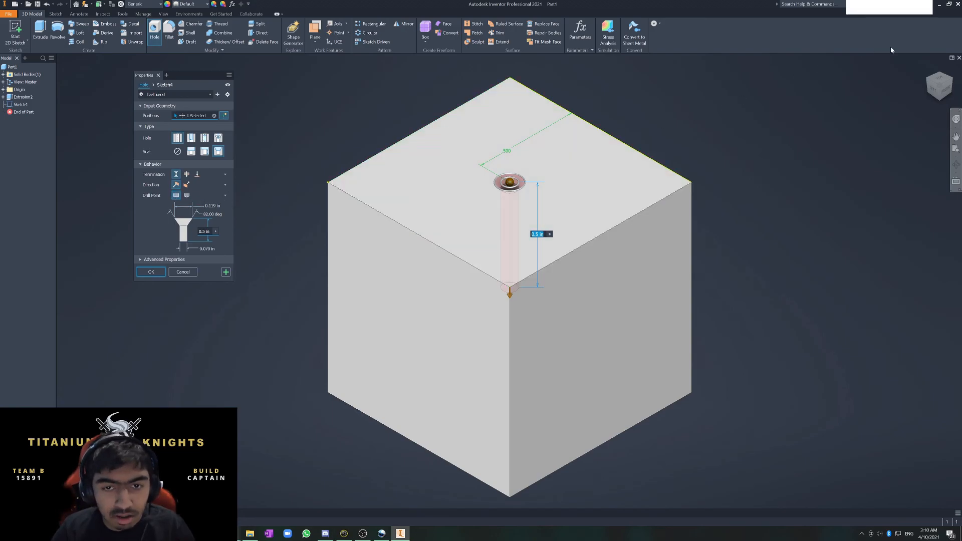
left_click_drag(936, 83, 931, 75)
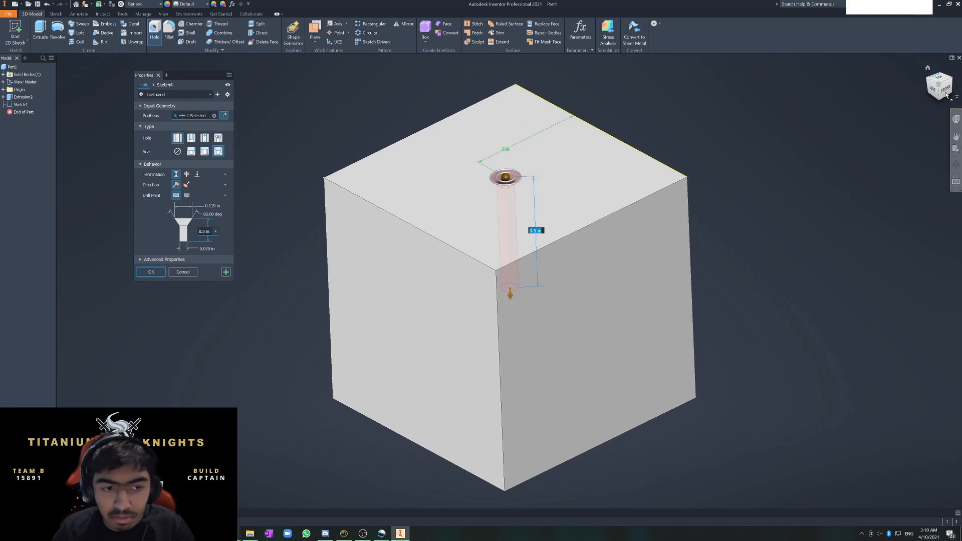
left_click(939, 84)
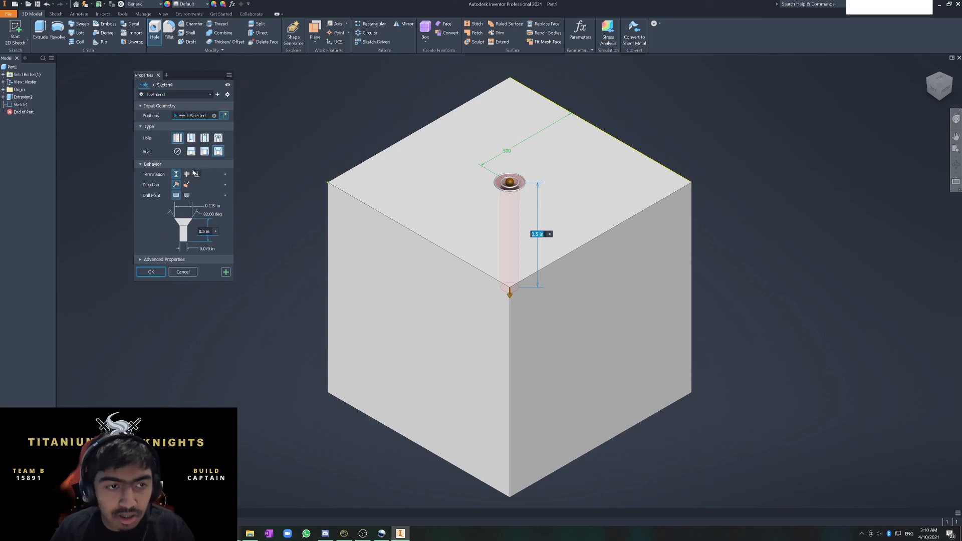
left_click(187, 153)
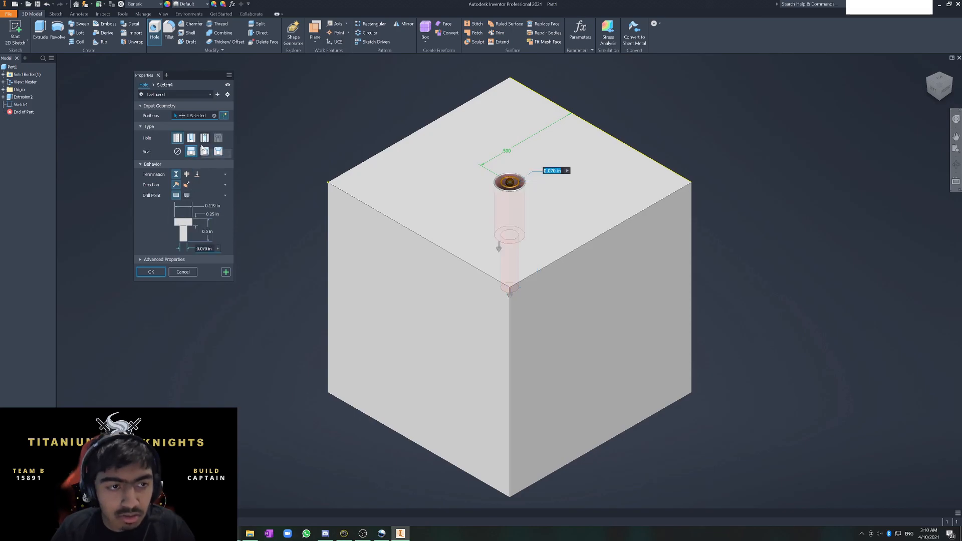
left_click(218, 152)
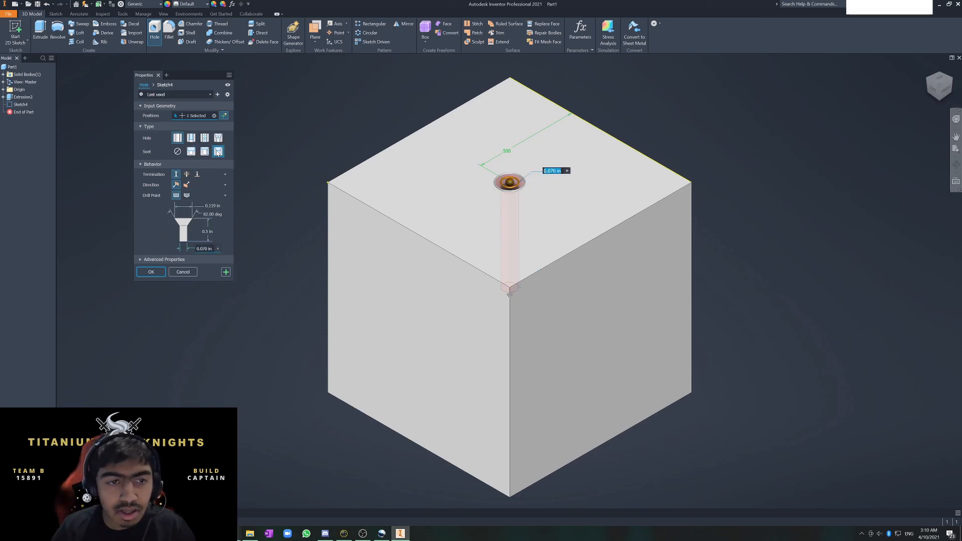